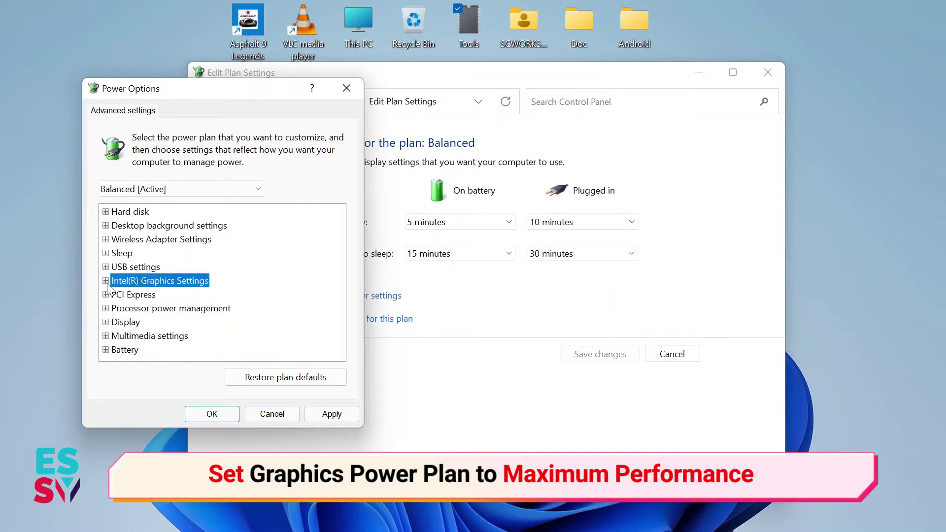
# Set the Balanced plan's minimum processor state to 80% on battery and plugged in
pyautogui.click(105, 308)
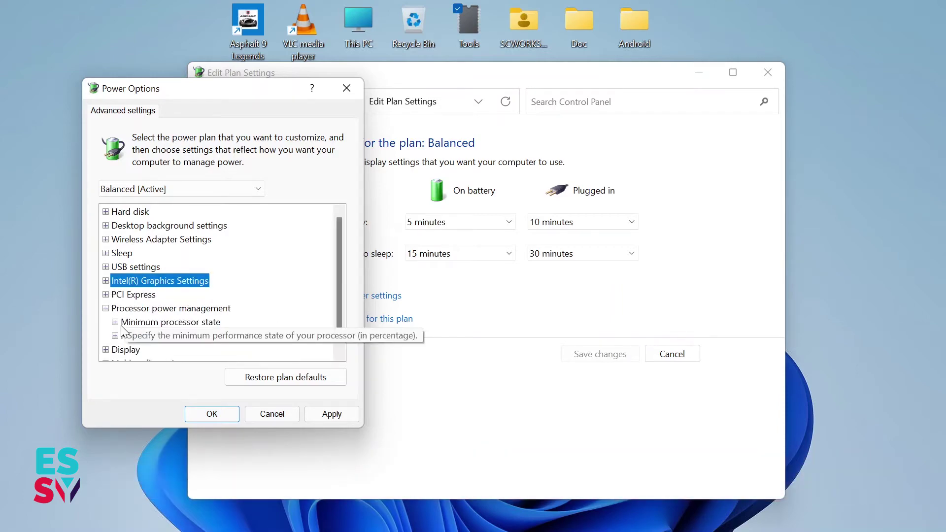
pyautogui.click(115, 323)
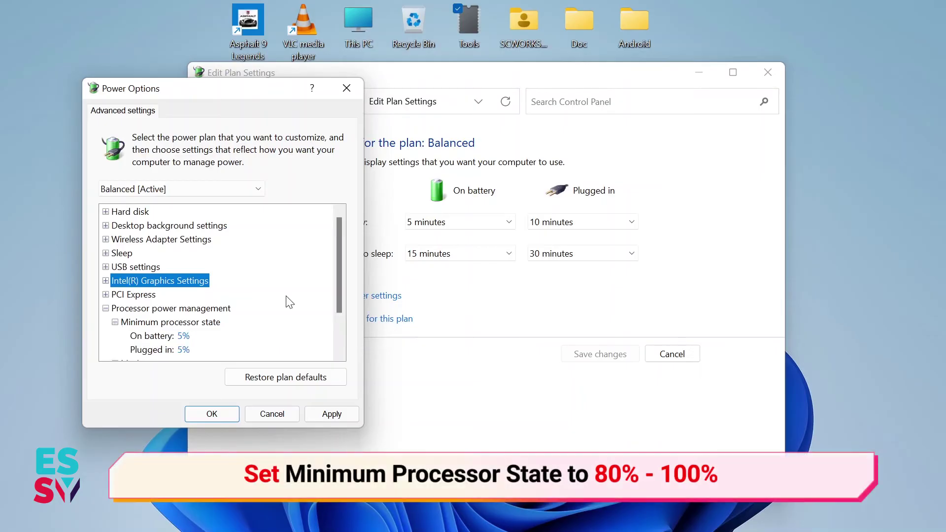
pyautogui.click(182, 335)
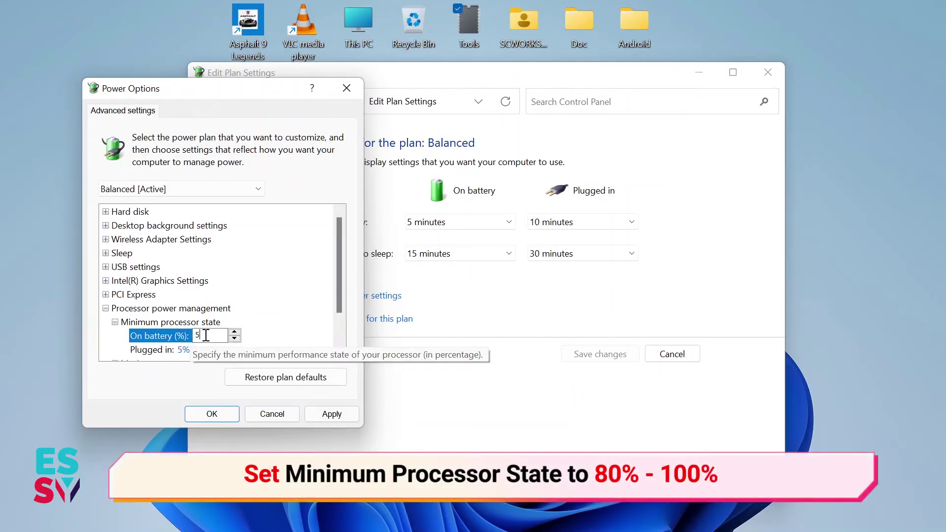
pyautogui.press('BackSpace')
pyautogui.write('80')
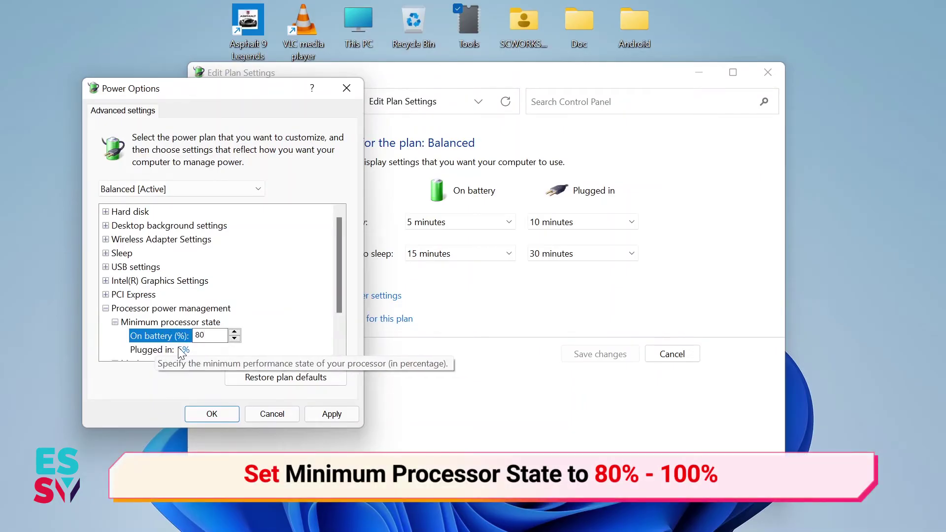
pyautogui.click(181, 349)
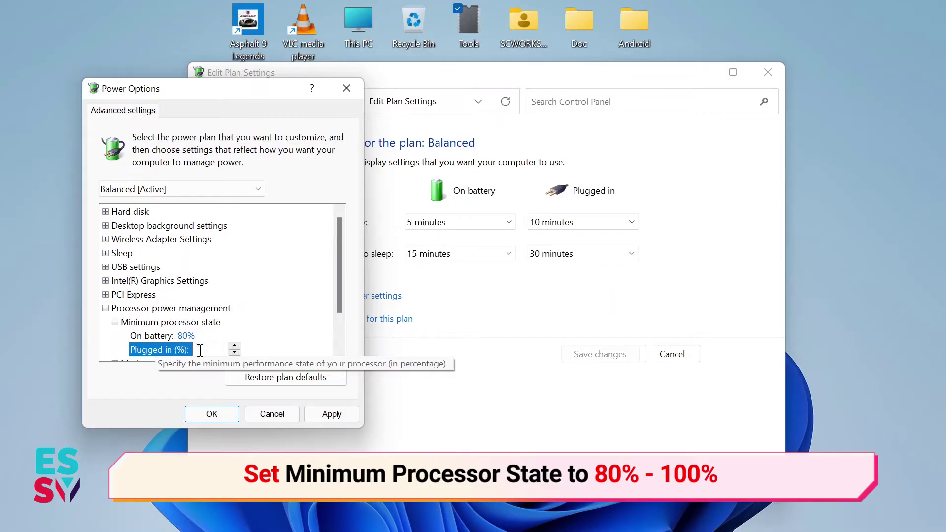
pyautogui.write('80')
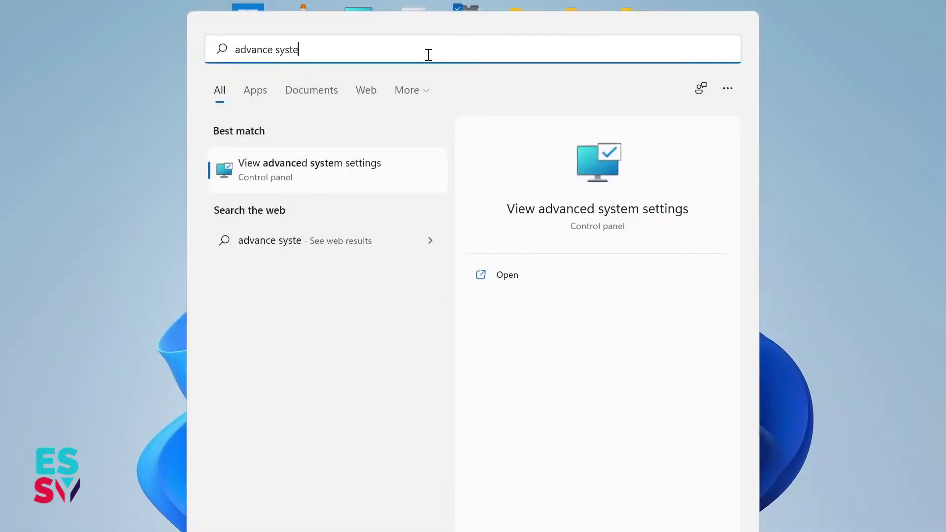
pyautogui.write('m setting')
# In Performance Options, uncheck Peek, taskbar animations, minimize/maximize animations and smooth-scroll list boxes
pyautogui.click(362, 186)
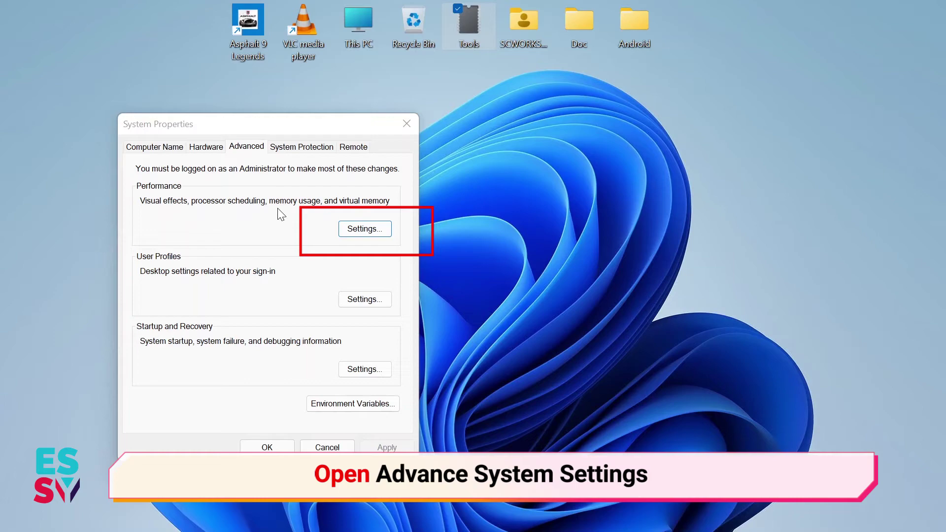
pyautogui.click(364, 229)
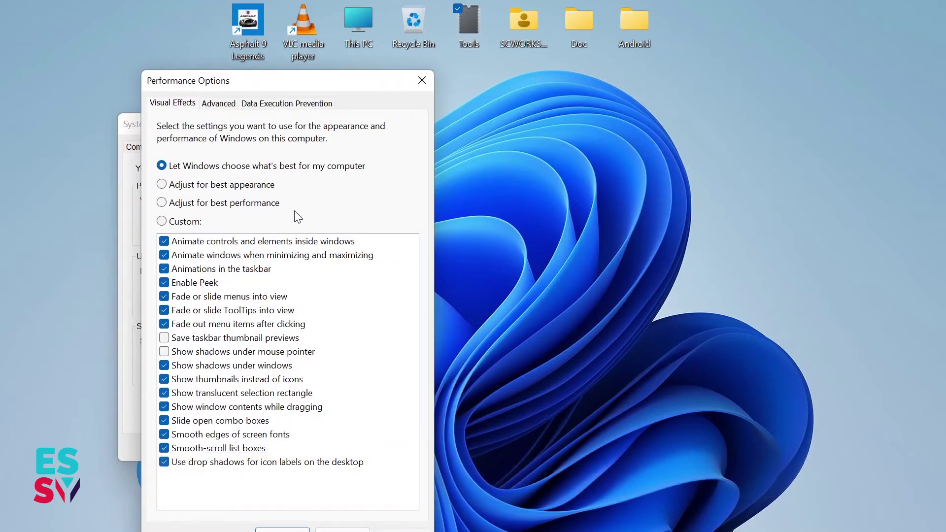
pyautogui.click(164, 283)
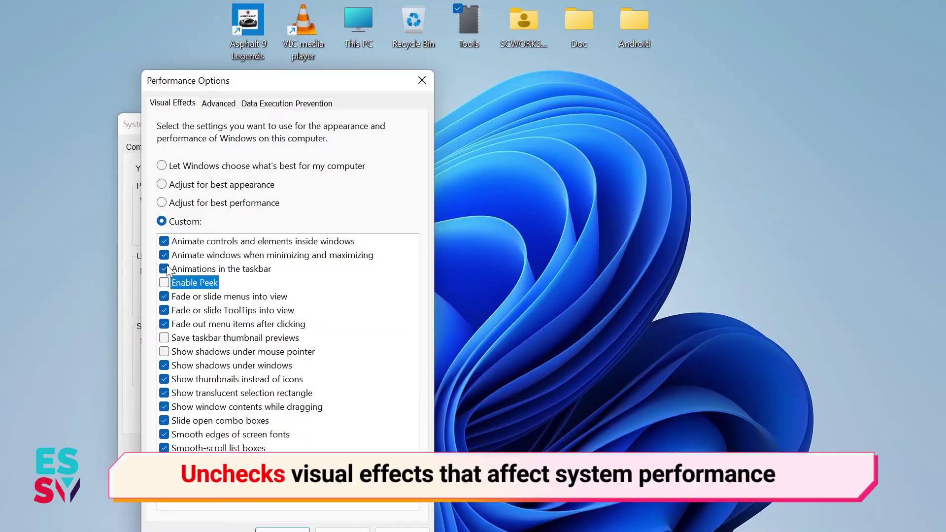
pyautogui.click(164, 269)
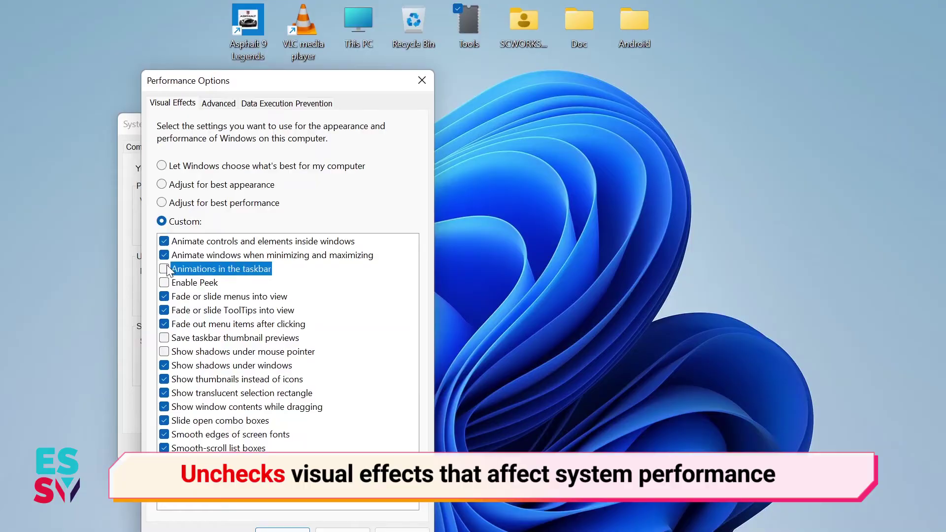
pyautogui.click(164, 254)
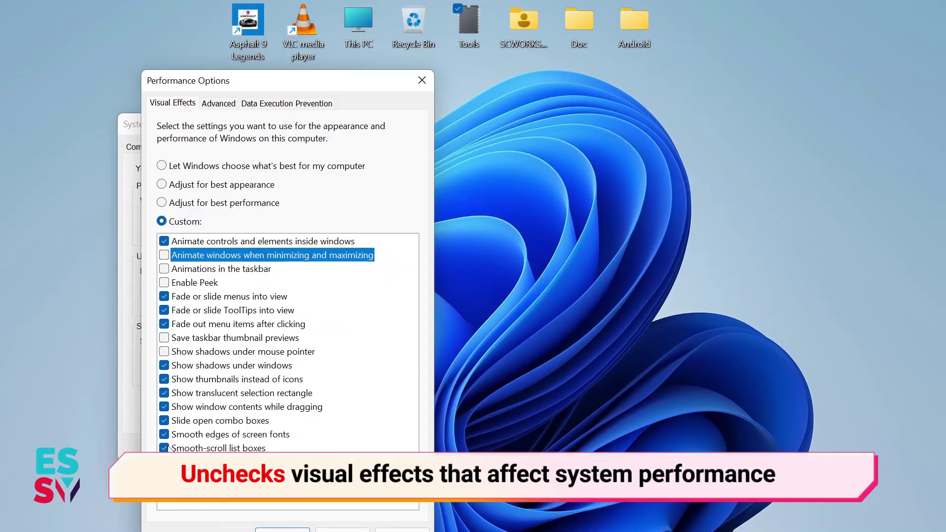
pyautogui.click(164, 448)
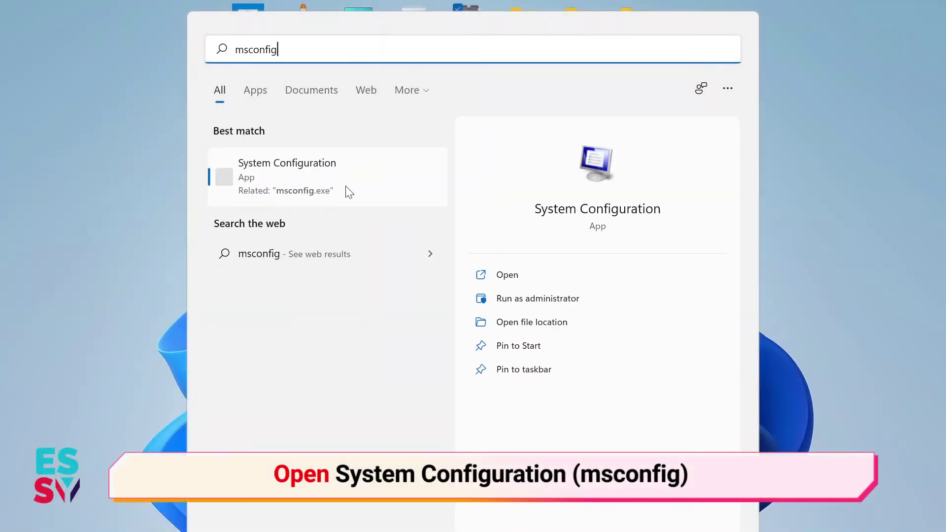
# In msconfig's Boot advanced options, enable the Number of processors setting
pyautogui.click(349, 190)
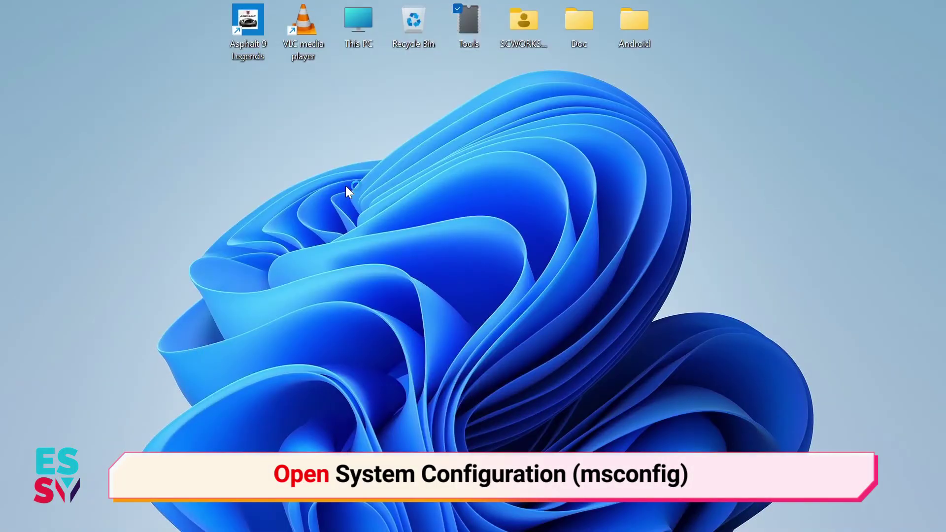
pyautogui.click(313, 173)
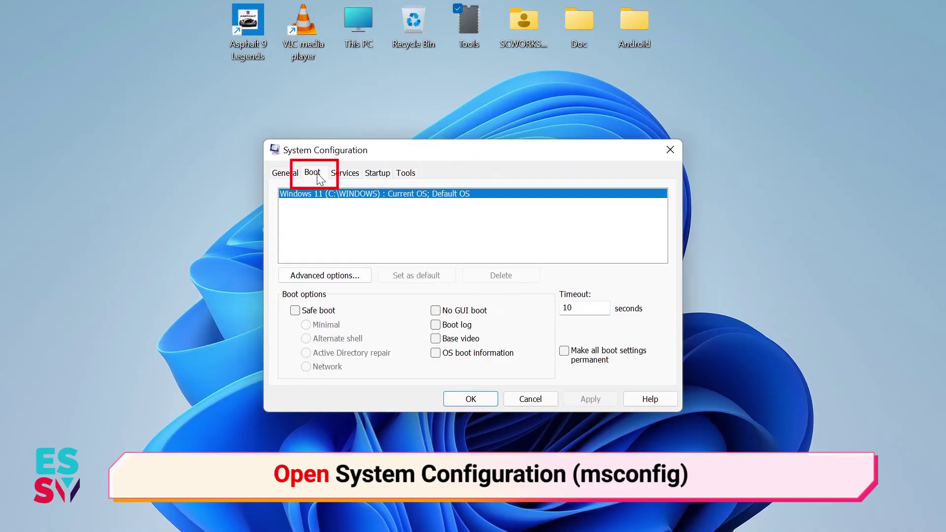
pyautogui.click(324, 275)
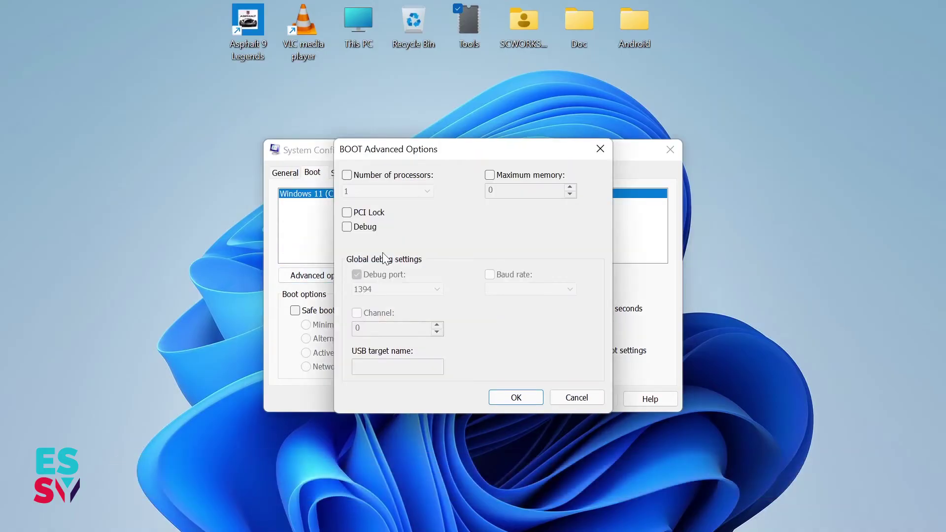
pyautogui.click(347, 175)
# Choose 4 processors and confirm the boot options and System Configuration changes
pyautogui.click(387, 191)
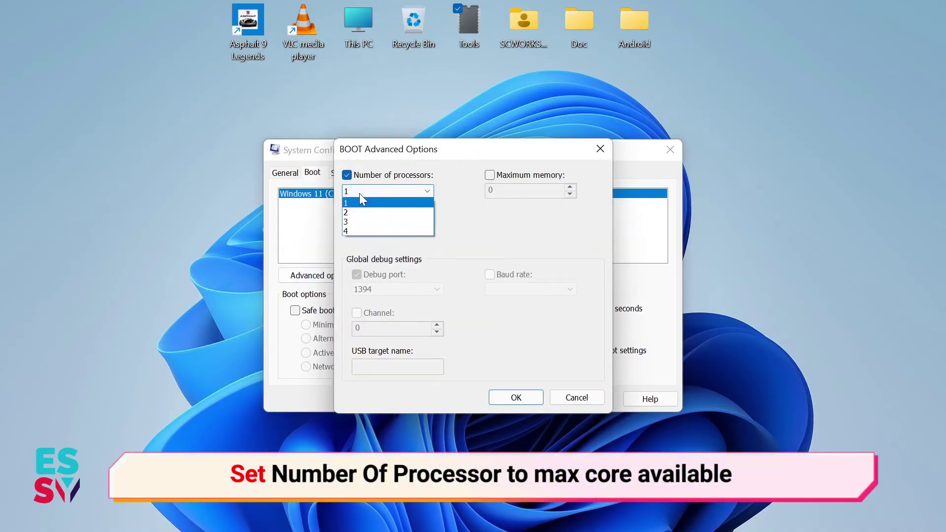
pyautogui.click(390, 231)
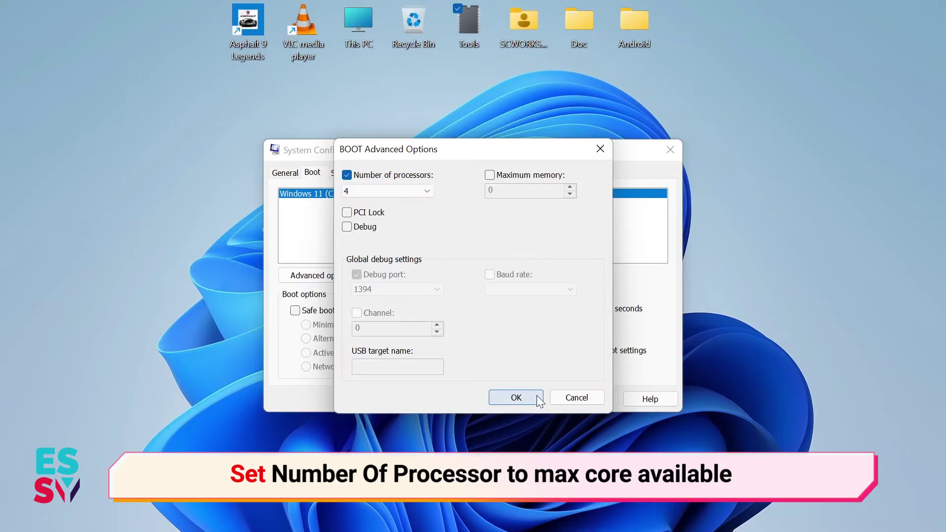
pyautogui.click(516, 397)
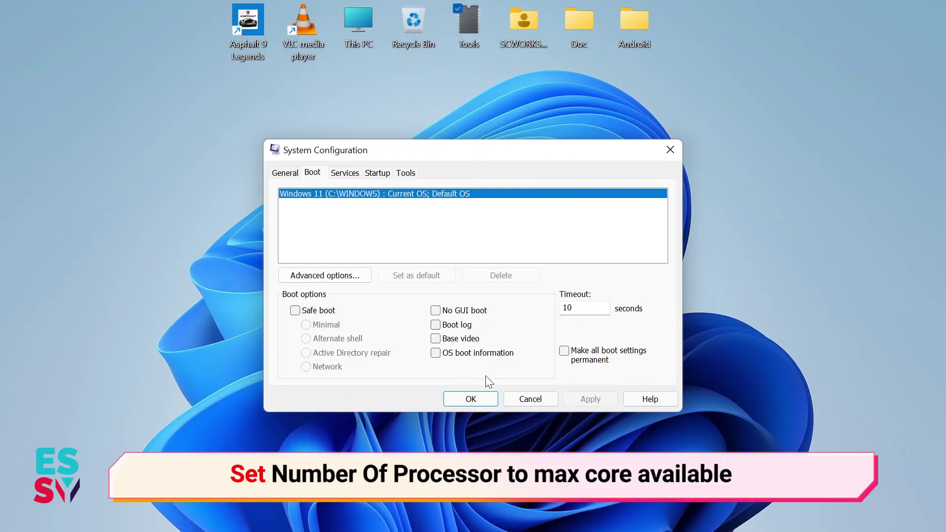
pyautogui.click(474, 401)
# Restart the computer from the System Configuration prompt to apply the boot changes
pyautogui.click(421, 311)
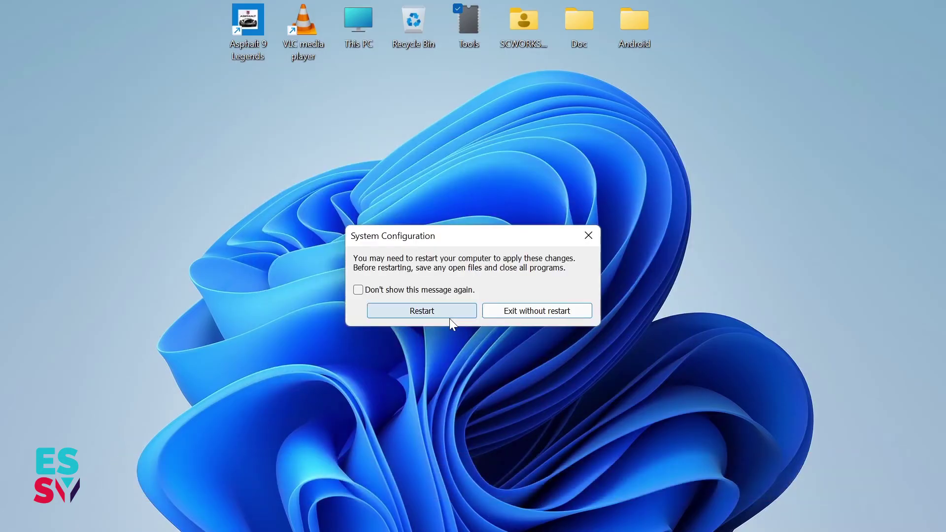